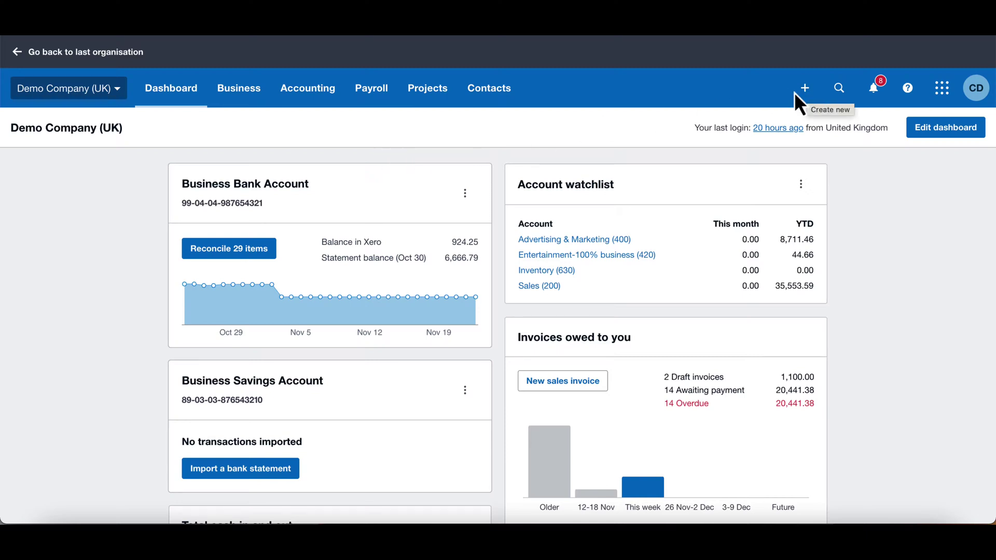
- Create new invoice INV-0046 addressed to the contact Capital Cab Co
click(238, 92)
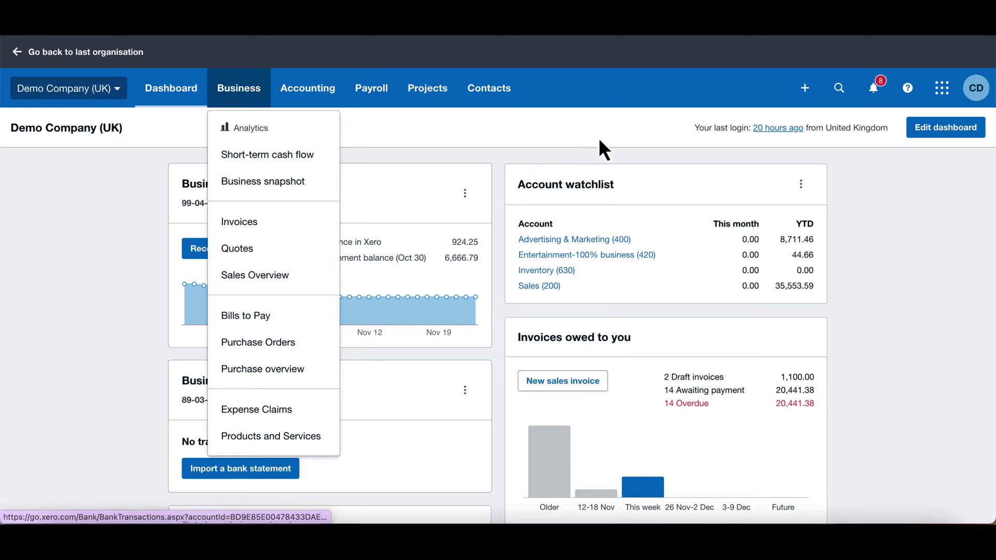
click(805, 88)
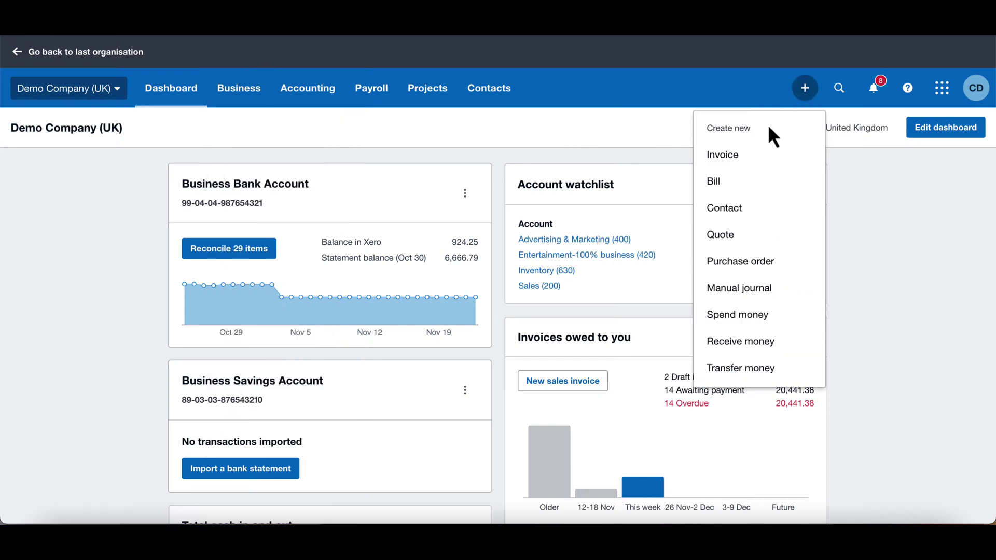
click(739, 154)
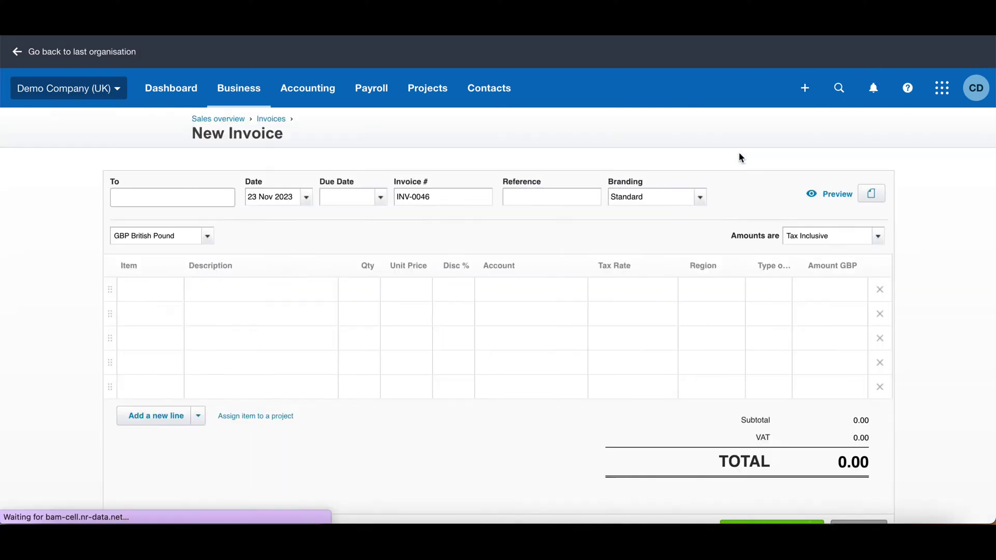
text(c)
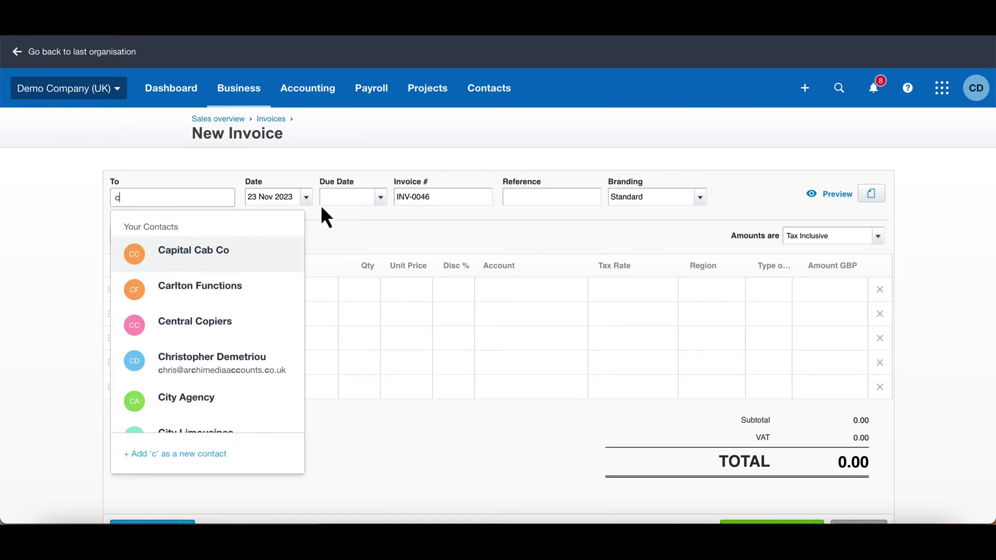
click(220, 255)
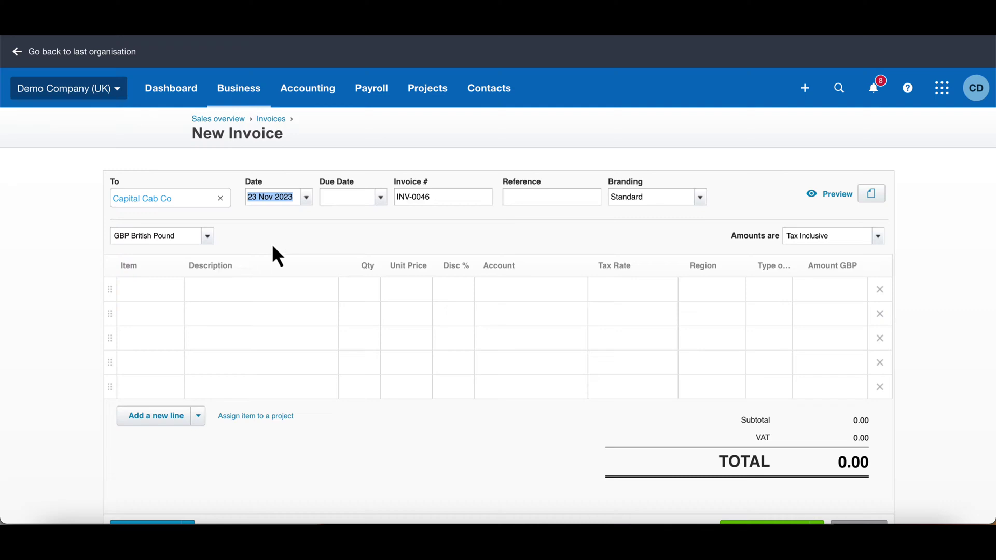
key(Tab)
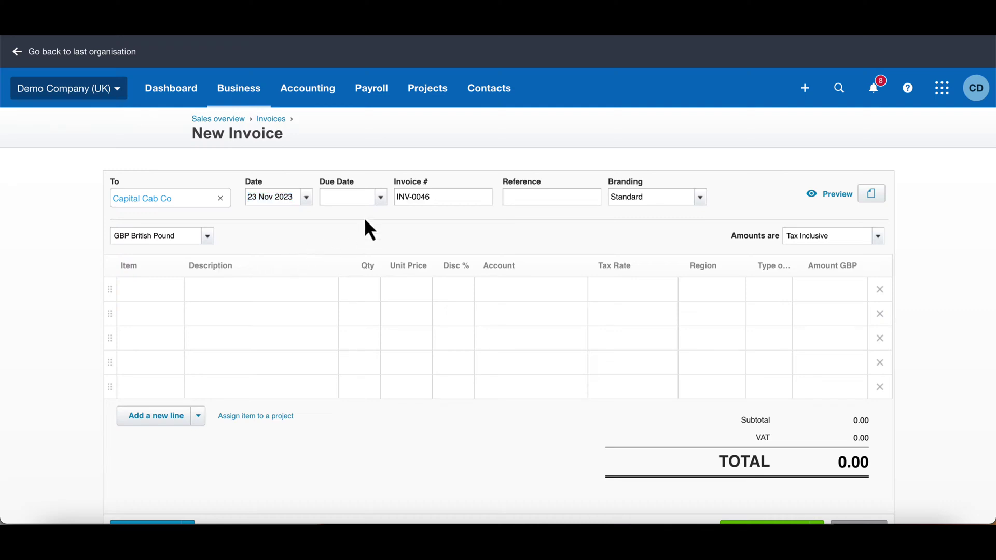
- Set INV-0046's due date to 29 Nov 2023 and keep the Standard branding theme
click(381, 203)
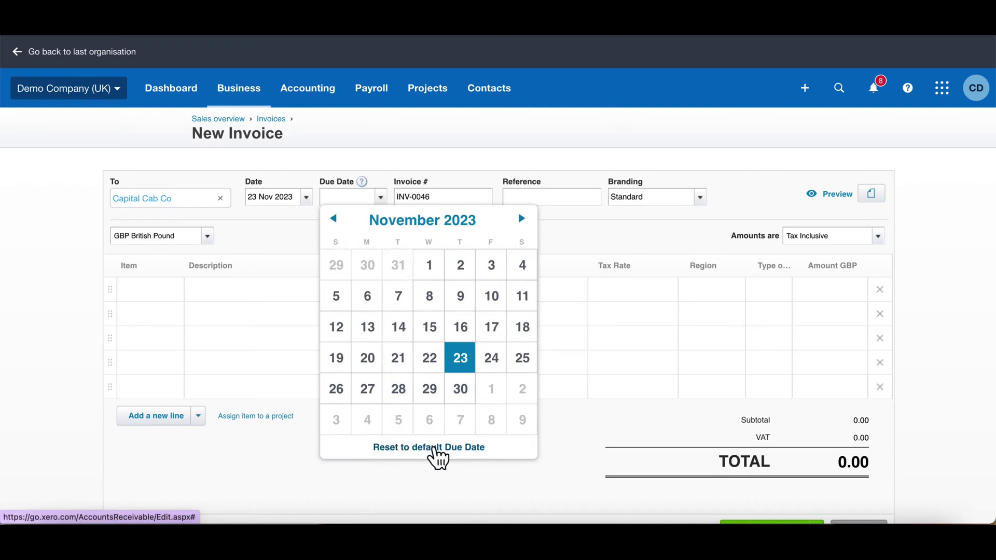
click(430, 389)
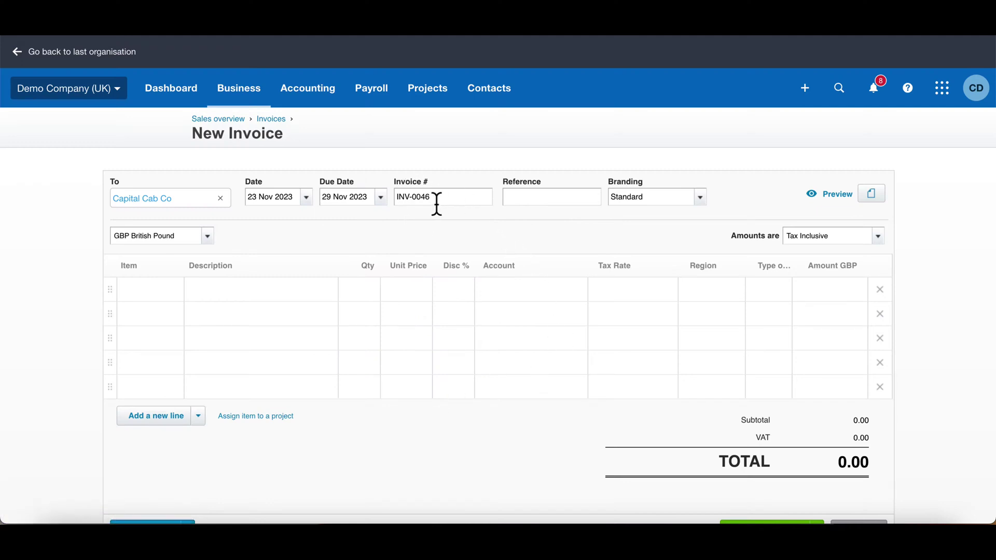
click(704, 202)
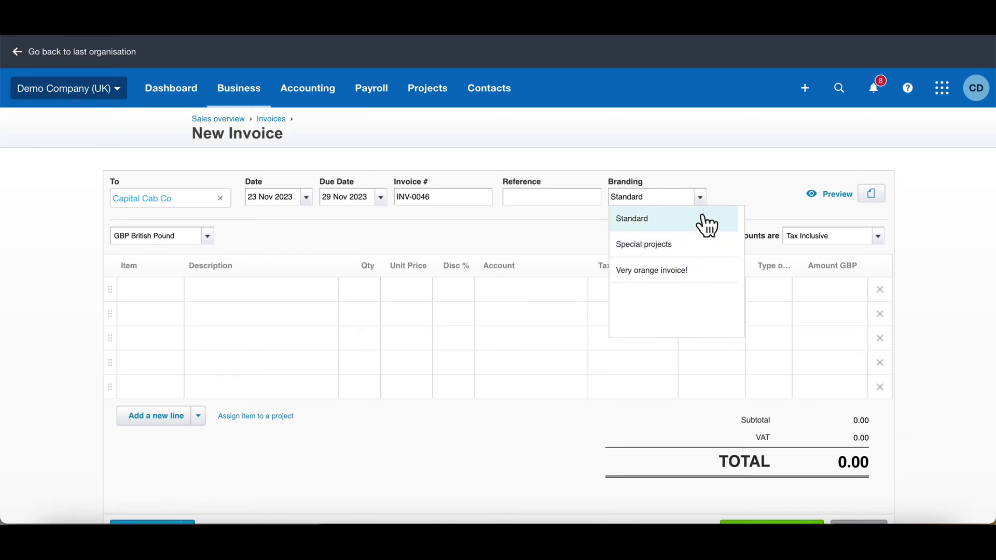
click(548, 229)
click(318, 103)
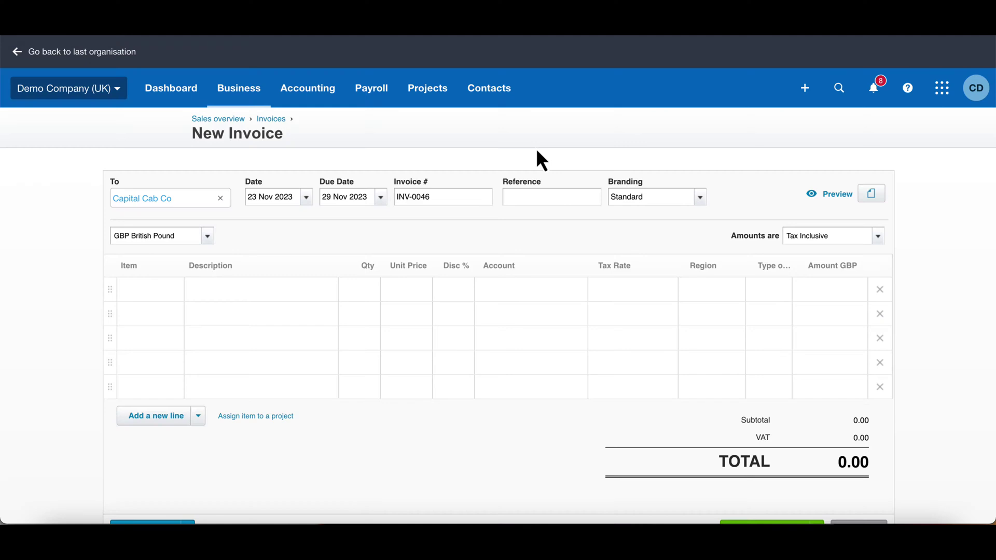
- Look through the saved items for the first line, leaving Item empty
click(239, 289)
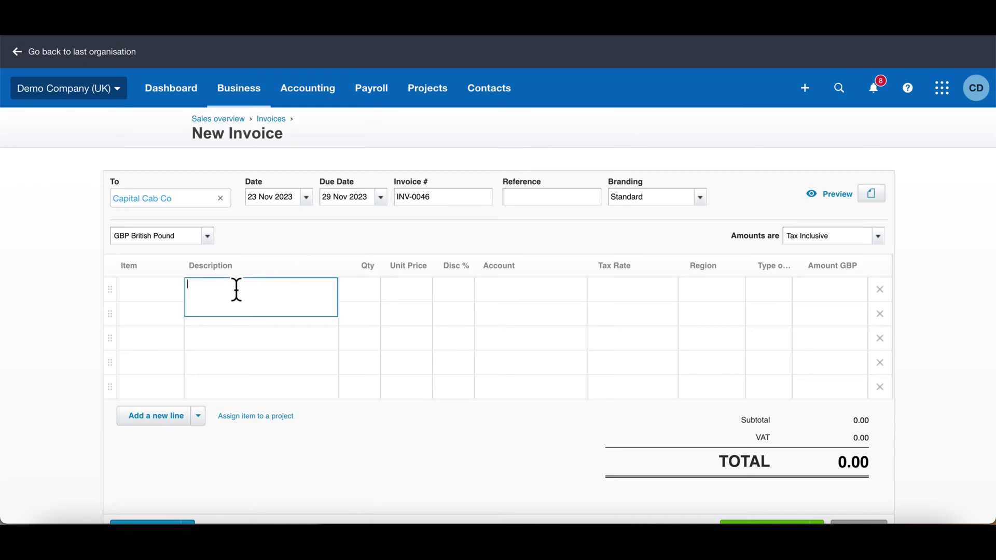
click(145, 285)
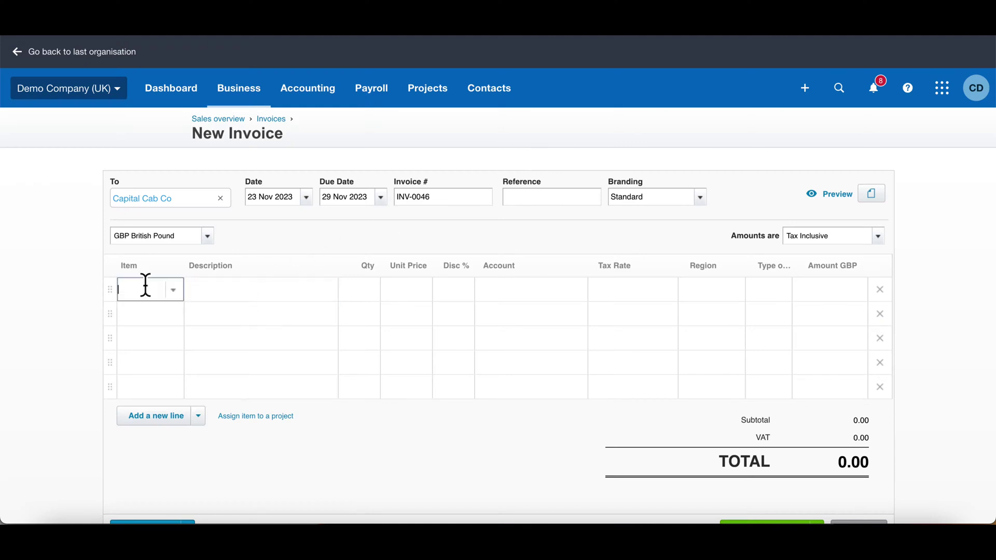
click(173, 291)
scroll(184, 363, down, 1)
scroll(184, 364, down, 2)
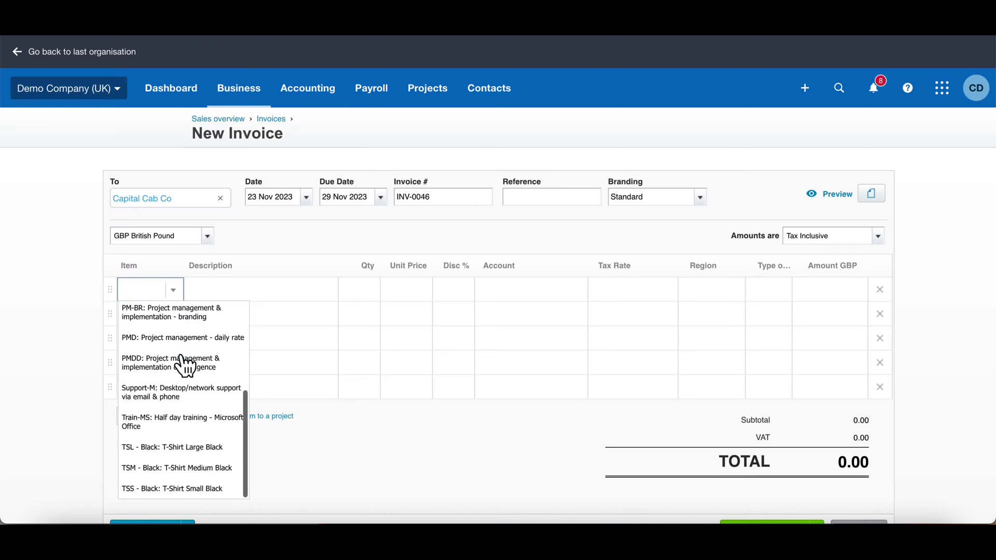
scroll(184, 364, up, 4)
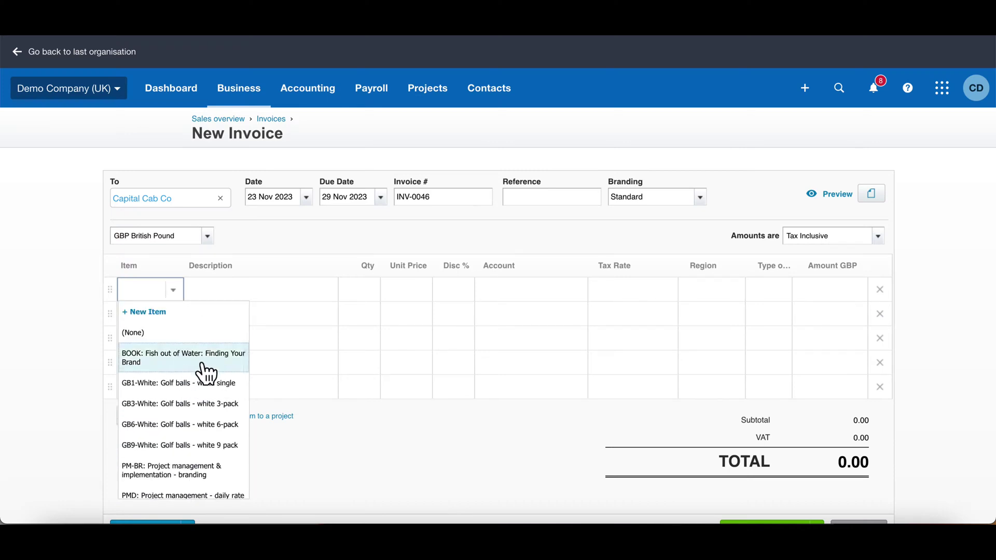
click(282, 289)
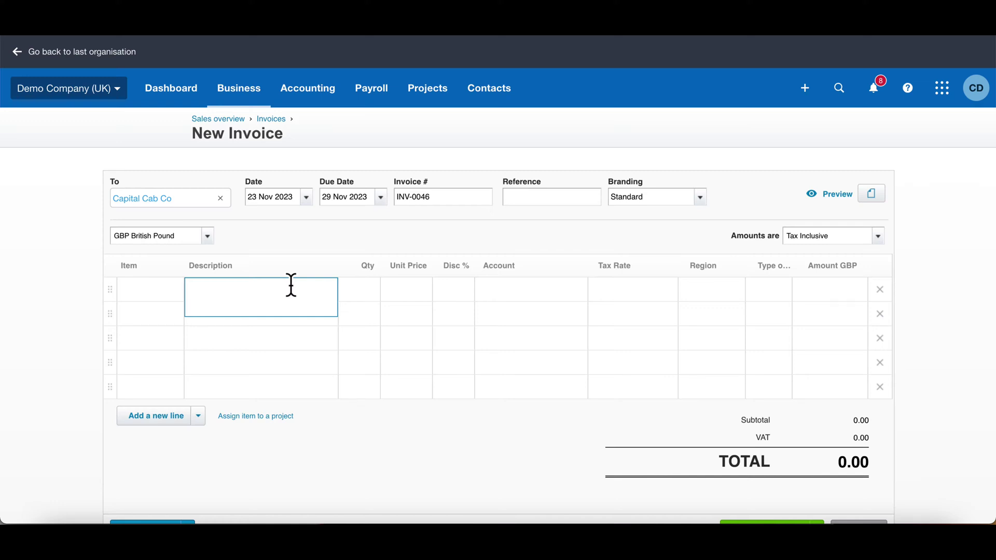
- Fill in the first line as 'Cheese board', quantity 1, unit price 1,000.00
text(Cheese board)
key(Tab)
text(1)
key(Tab)
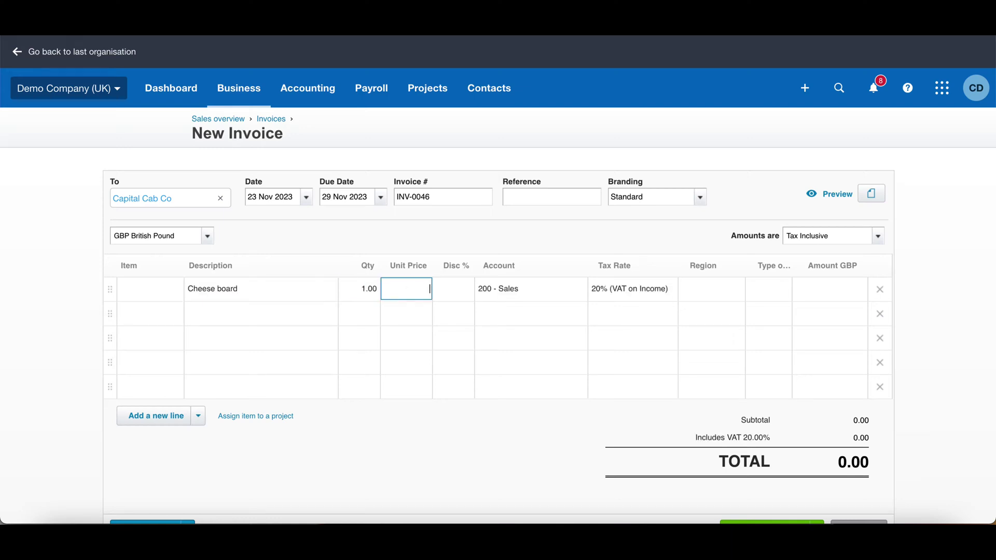
text(1000)
key(Tab)
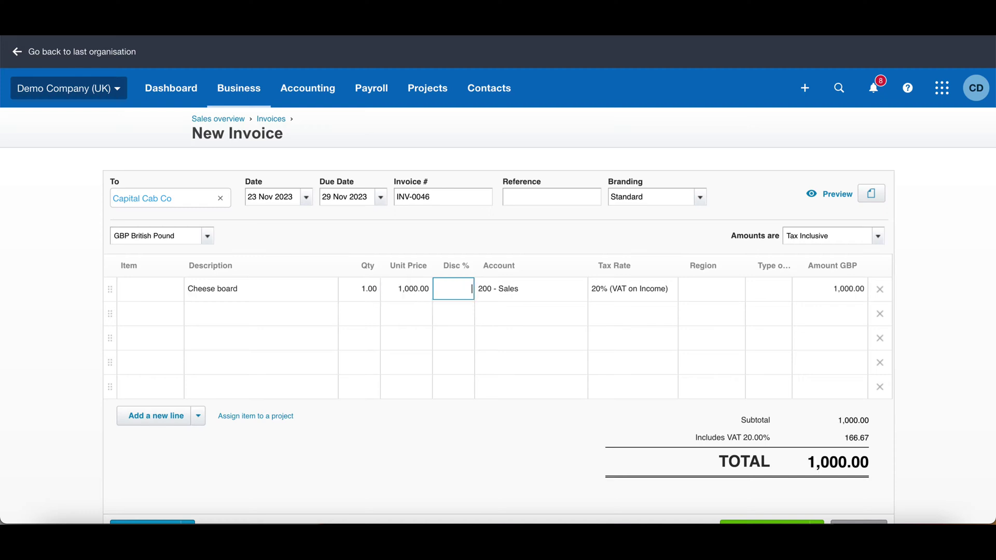
- Assign the Cheese board line to 200 - Sales with 20% (VAT on Income) tax
key(Tab)
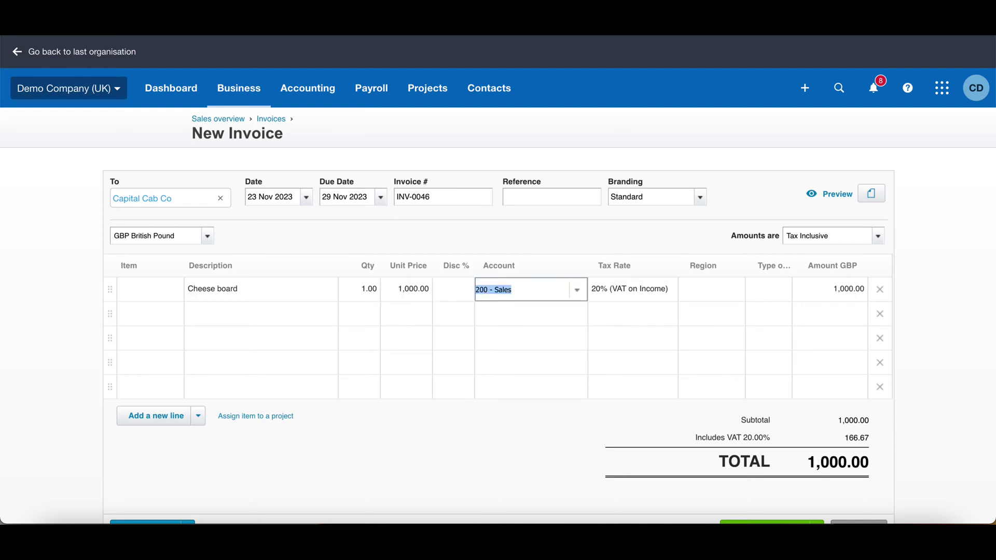
click(578, 291)
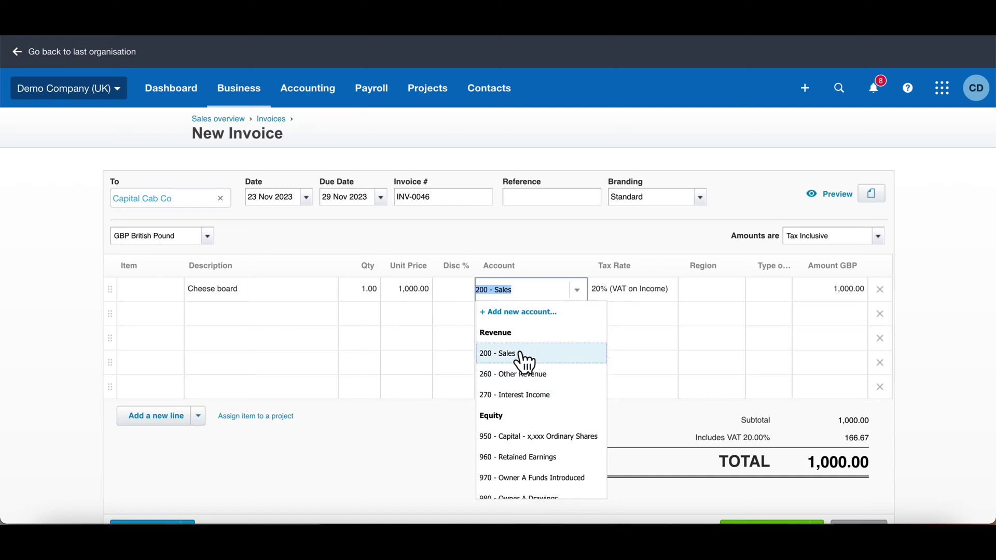
click(415, 440)
click(644, 293)
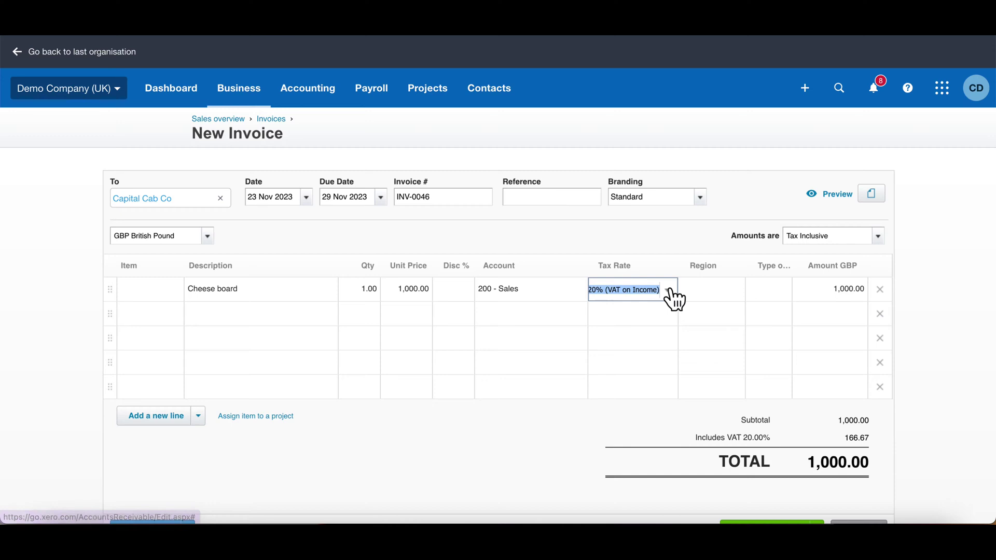
click(668, 290)
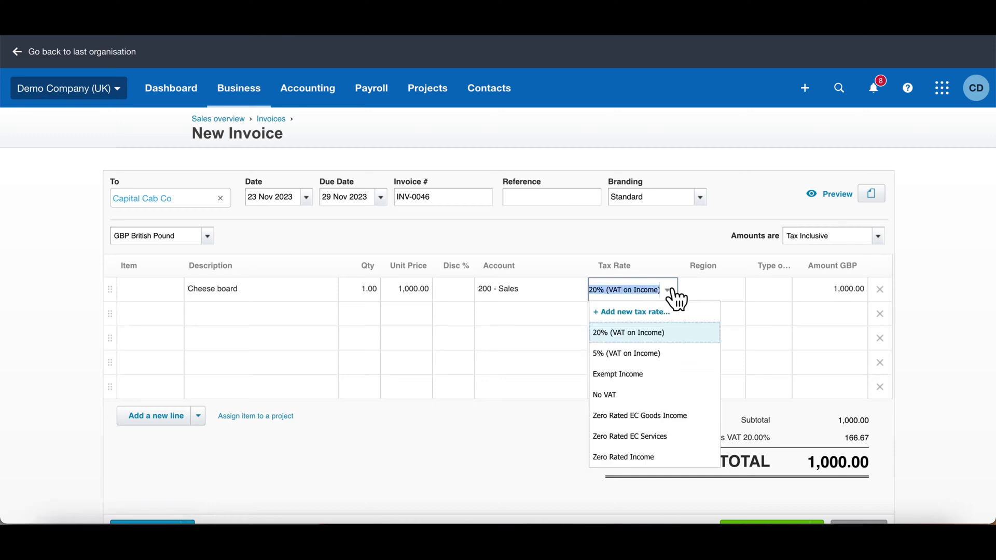
click(684, 331)
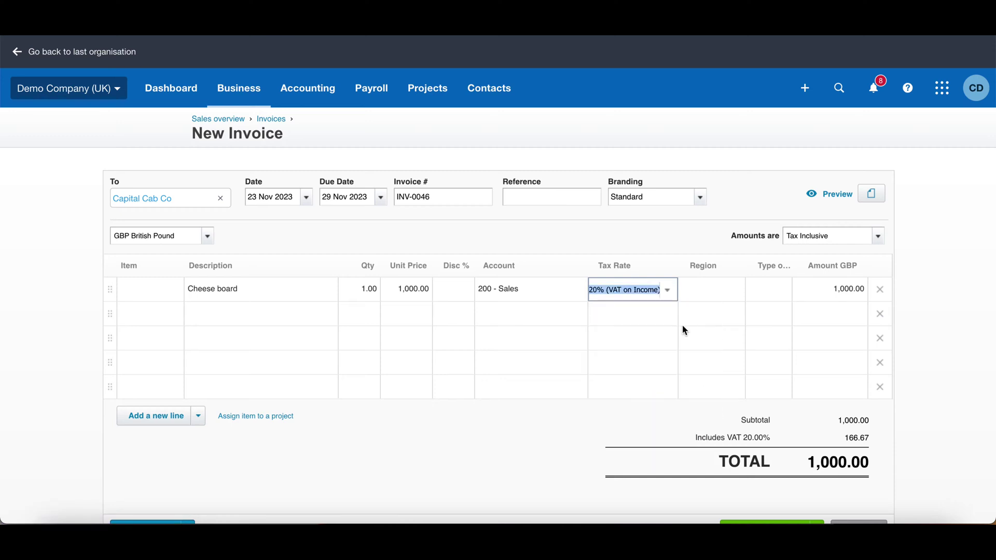
- Leave the line's Region and customer Type fields blank
click(722, 295)
click(737, 291)
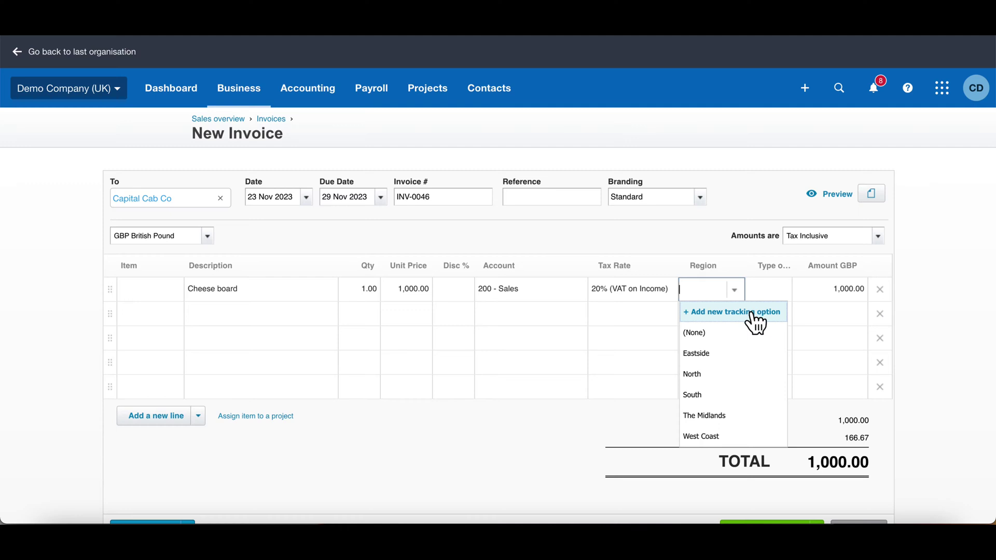
click(776, 292)
click(781, 292)
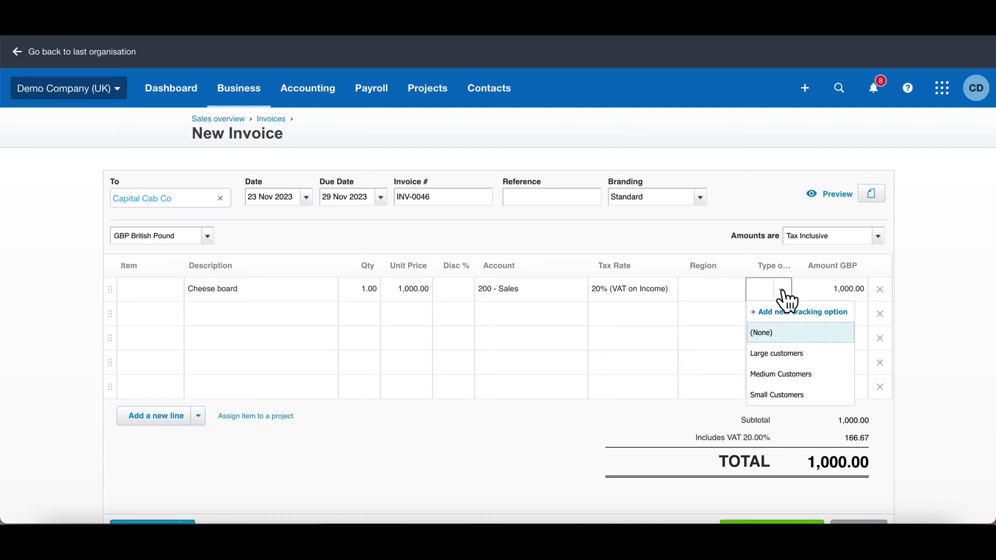
click(784, 293)
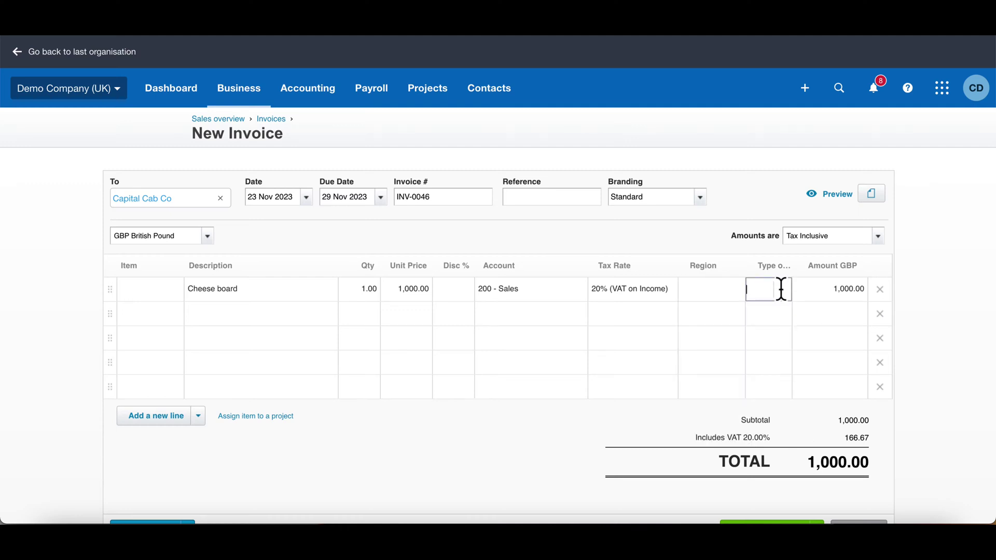
click(879, 238)
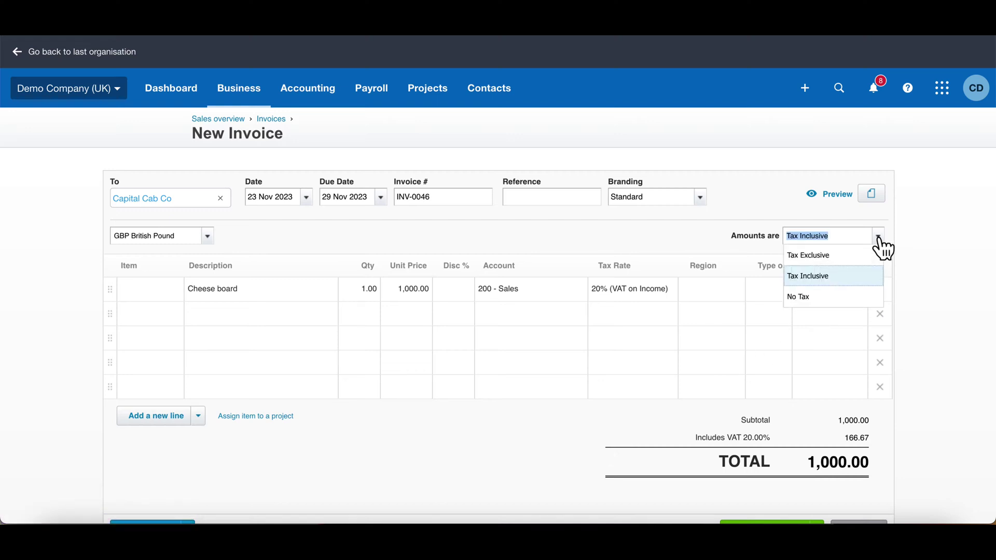
click(856, 254)
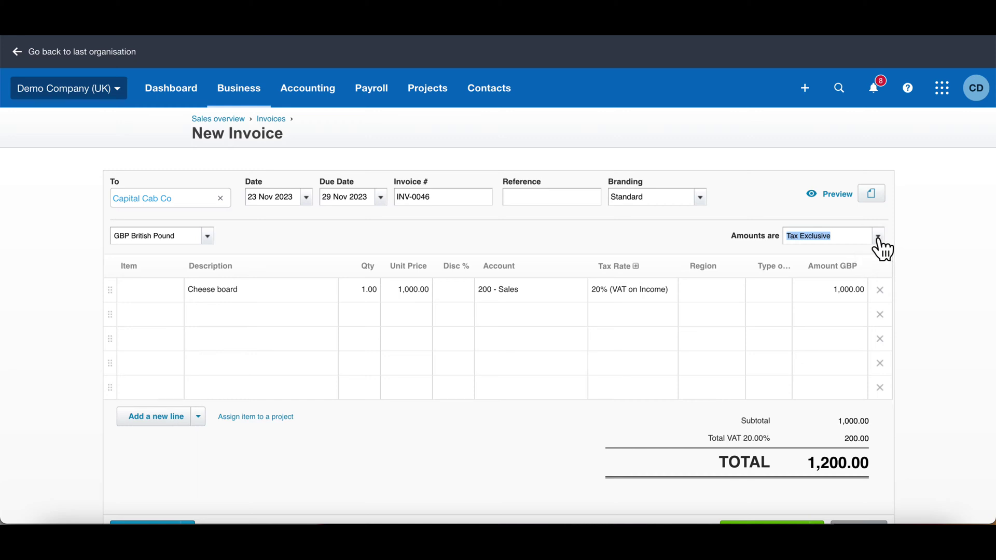
click(878, 237)
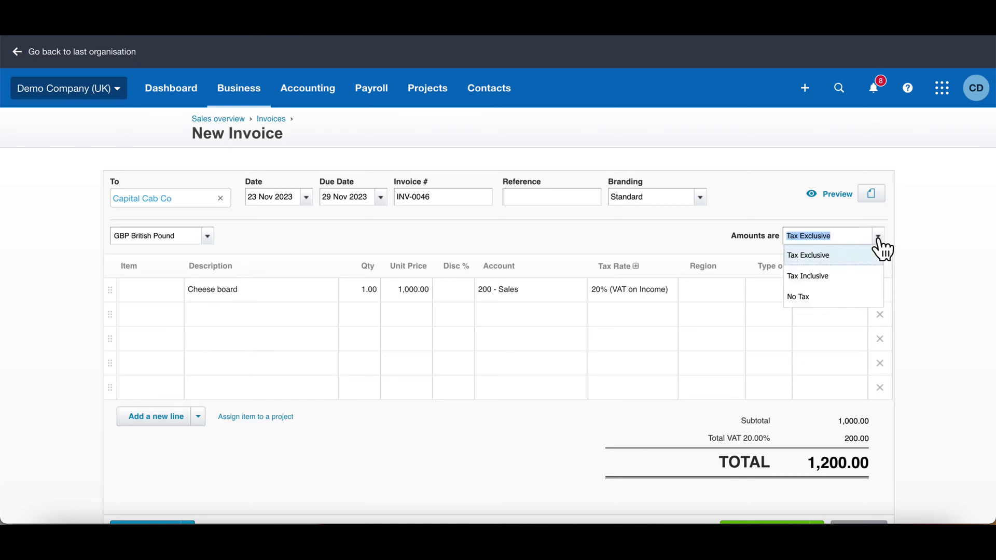
click(828, 273)
click(936, 298)
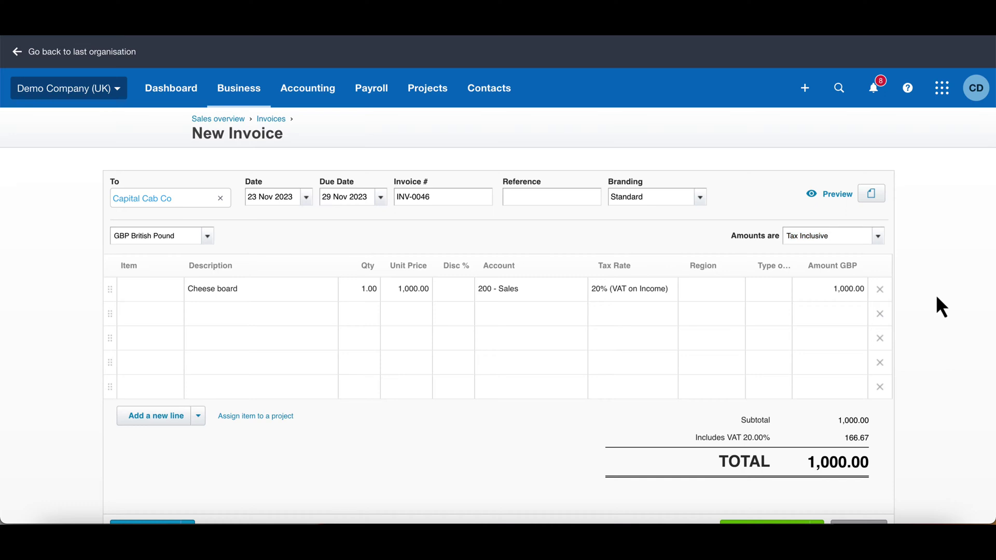
scroll(936, 294, down, 2)
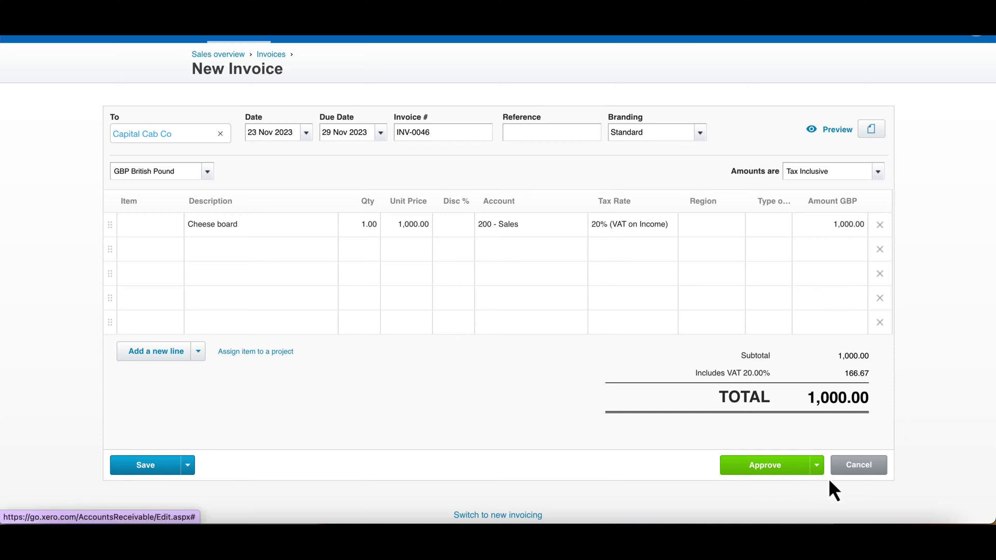
click(817, 467)
scroll(824, 477, down, 2)
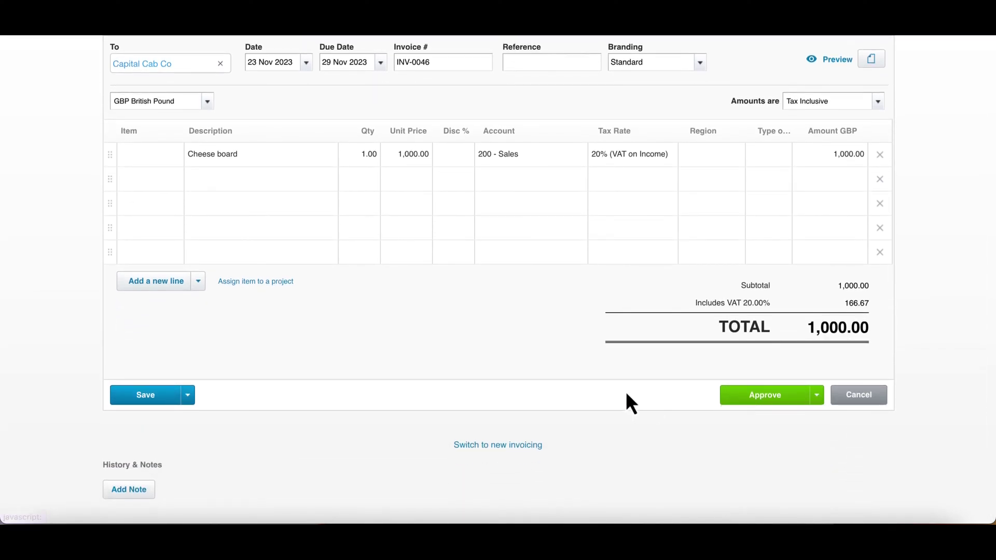
scroll(643, 391, up, 3)
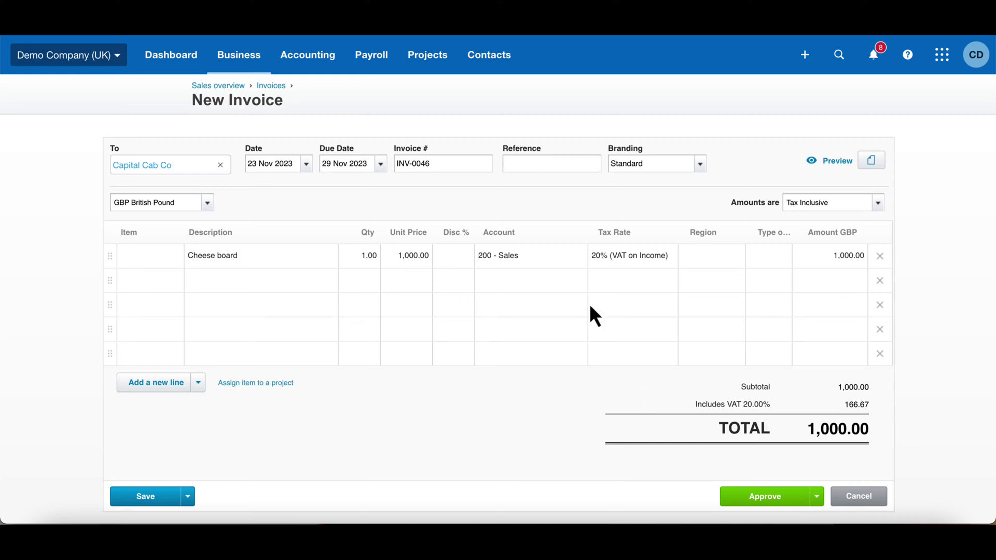
- Go to Business > Sales Overview and scroll through its draft and awaiting-payment invoice summaries
click(316, 59)
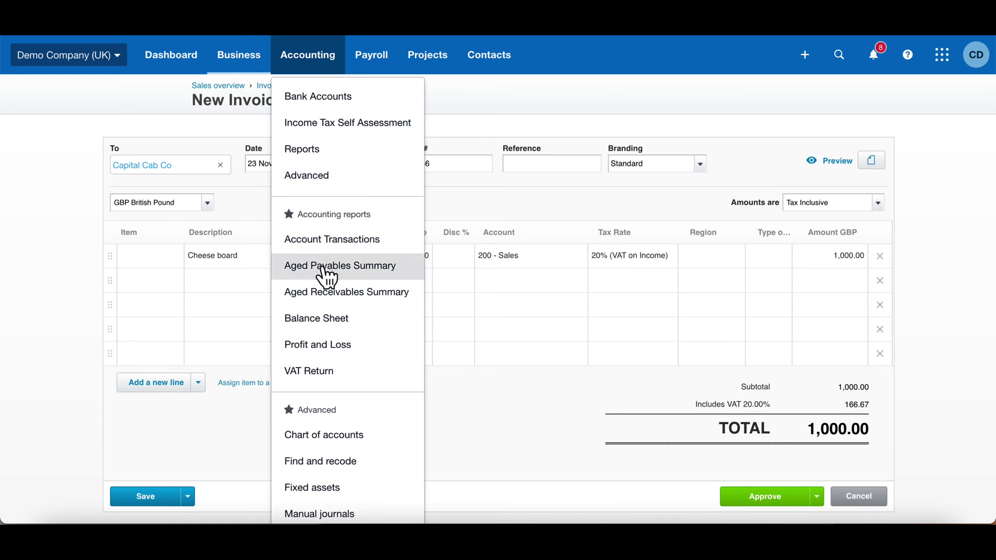
click(234, 68)
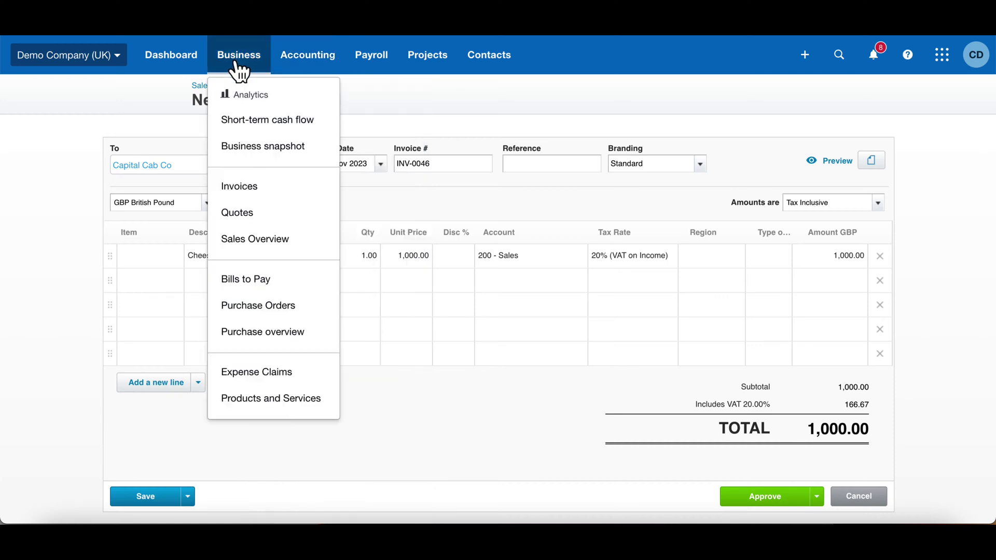
click(275, 240)
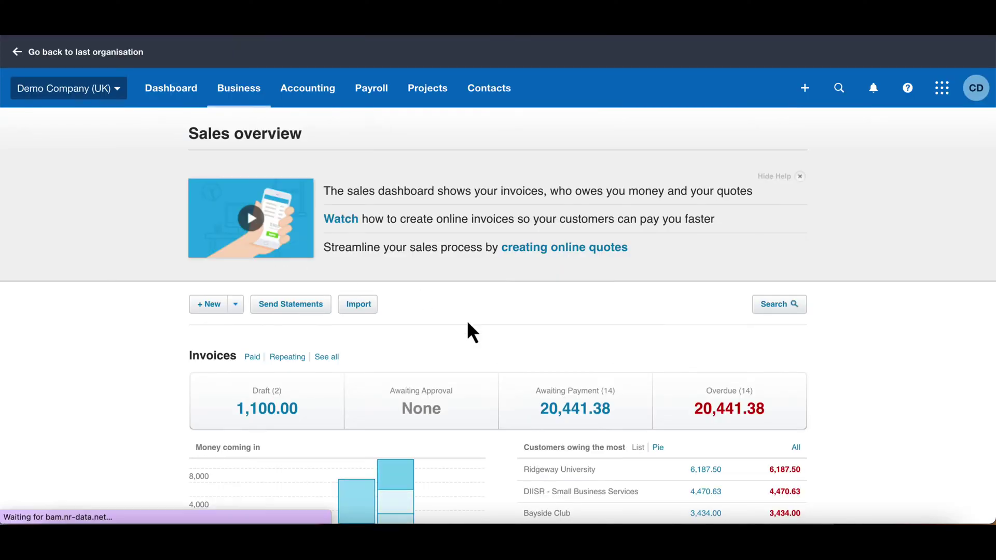
scroll(467, 323, down, 5)
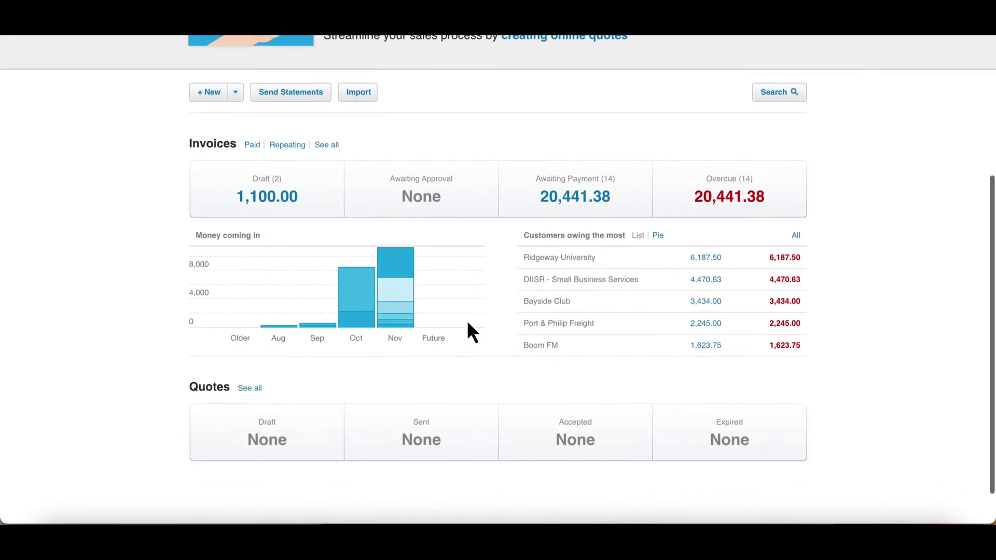